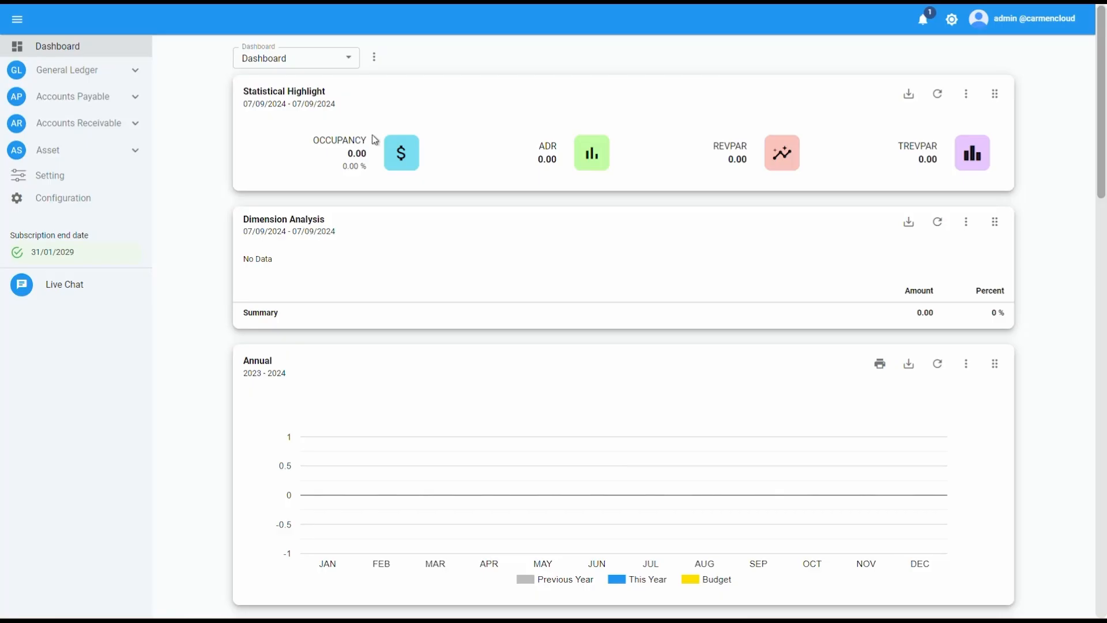
# Step: Open the accounts receivable invoice list and start a new invoice
pyautogui.click(136, 124)
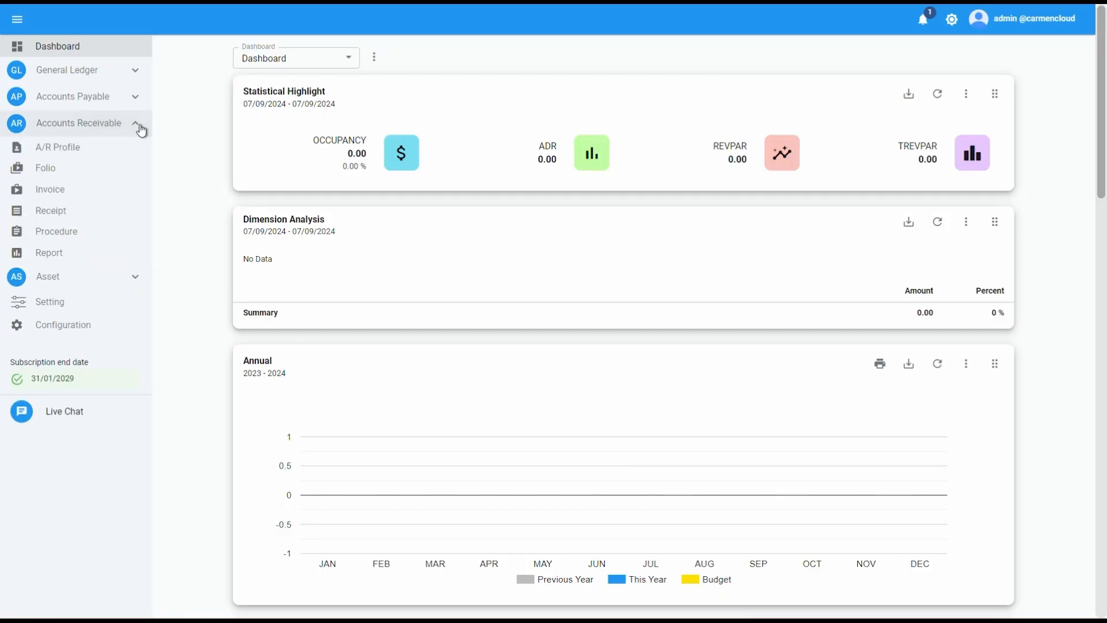
pyautogui.click(133, 190)
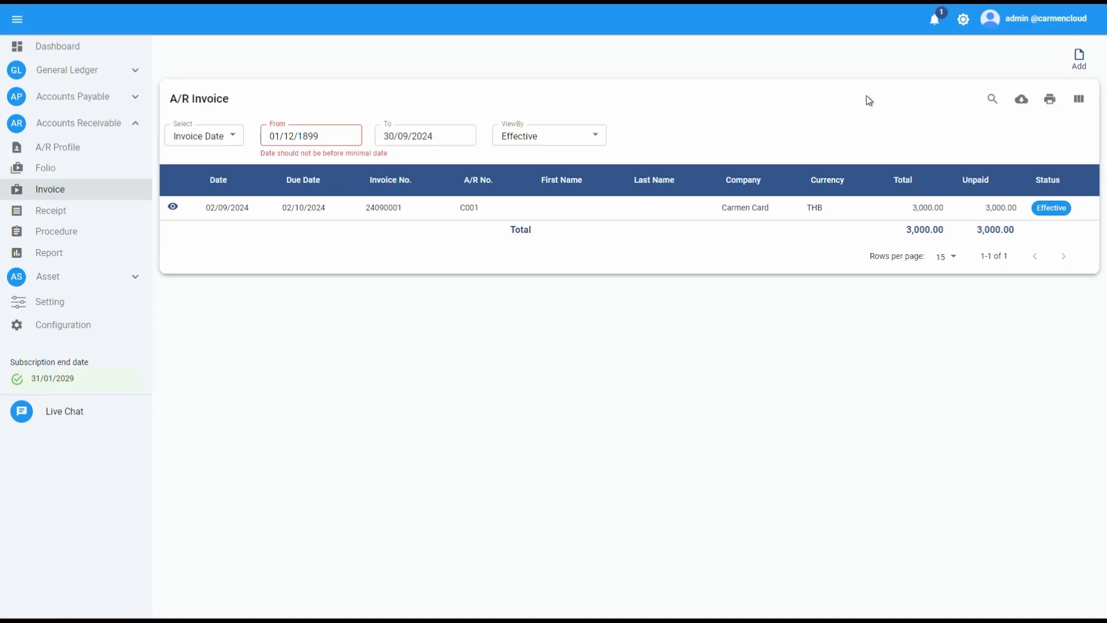
pyautogui.click(1092, 75)
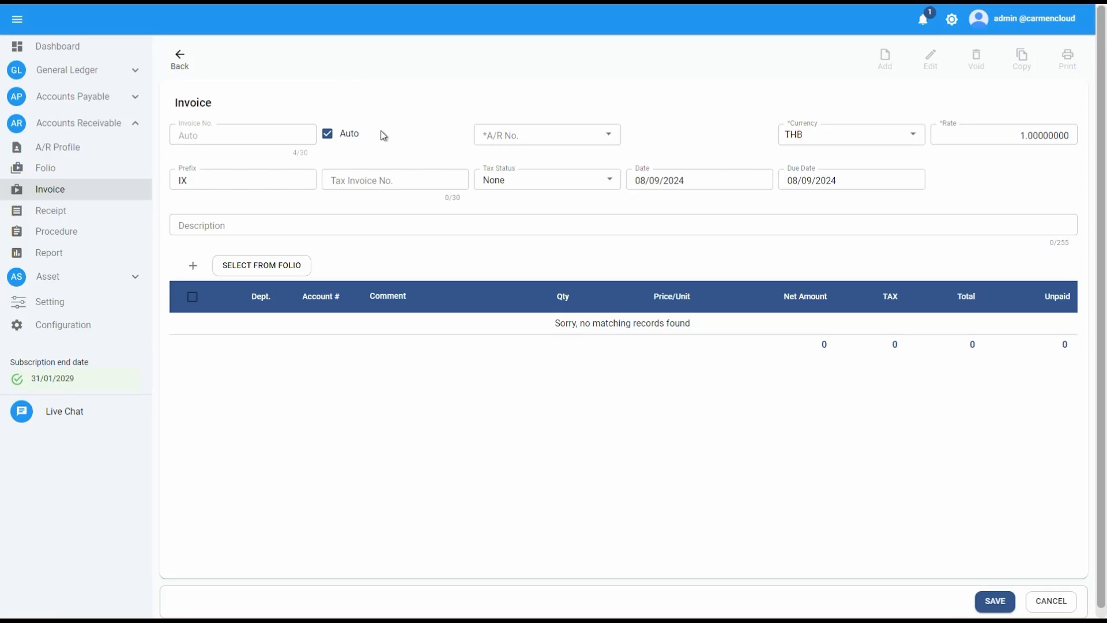
# Step: Choose A/R No. C002 Carmen Travel Agent Co.,Ltd. and set the invoice date to 02/09/2024
pyautogui.click(558, 134)
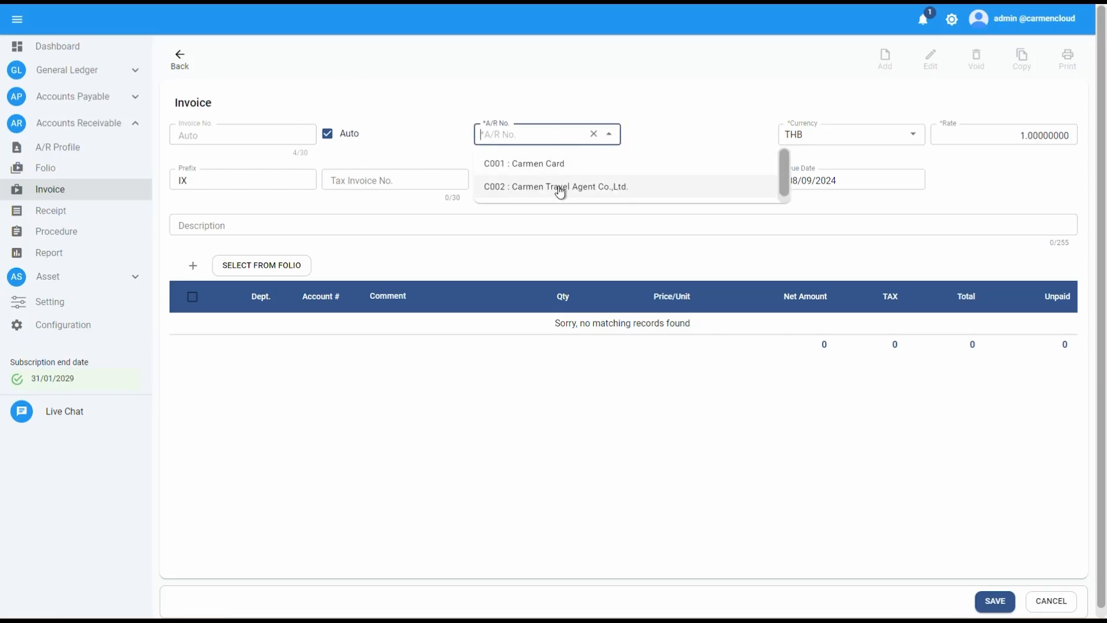
pyautogui.click(594, 194)
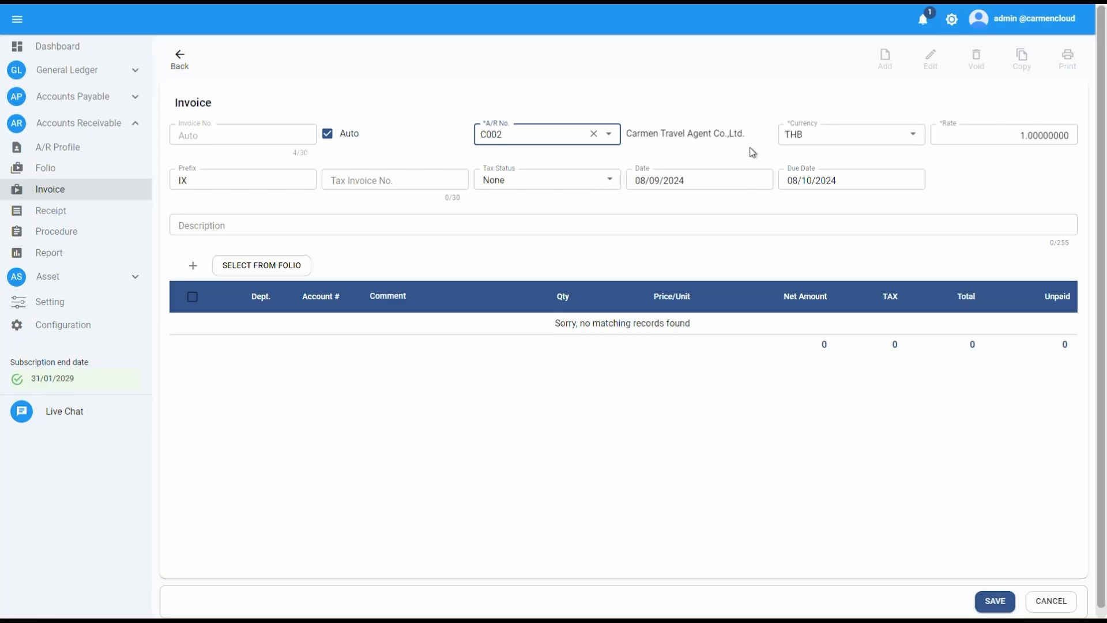
pyautogui.click(693, 181)
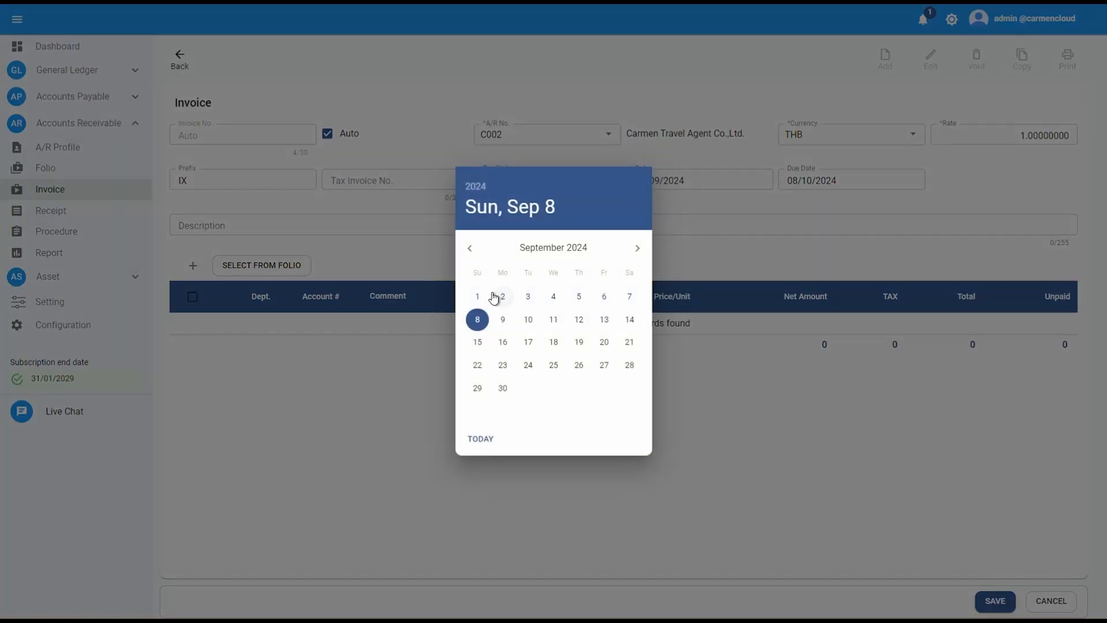
pyautogui.click(495, 296)
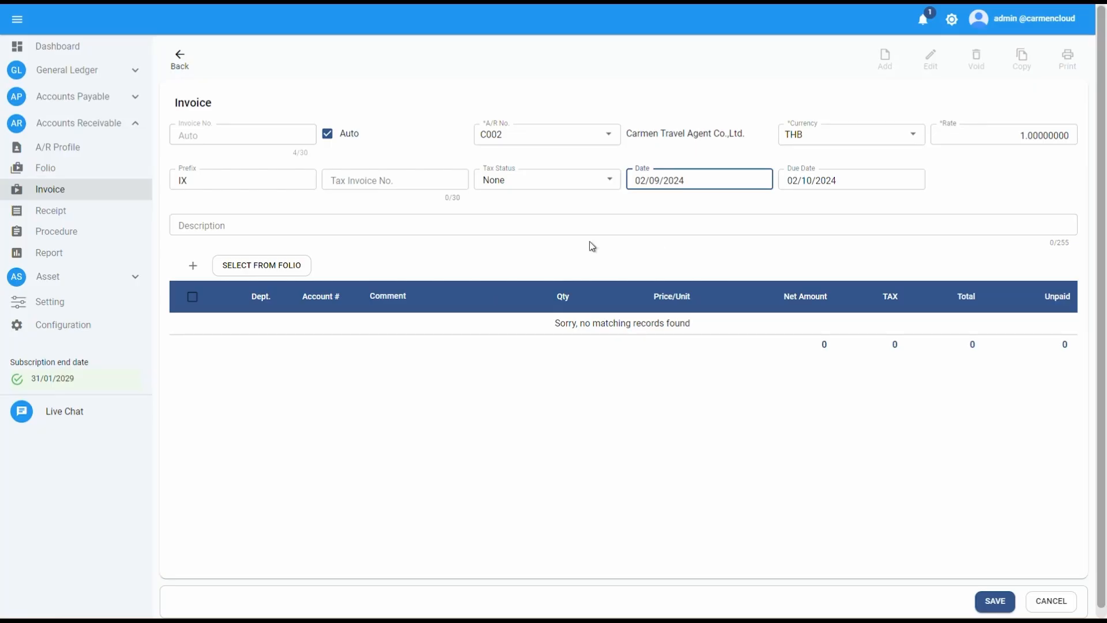
# Step: Enter the description "Room Booking for 1 Night with 2 Rooms"
pyautogui.click(579, 221)
pyautogui.write('Room Booking ')
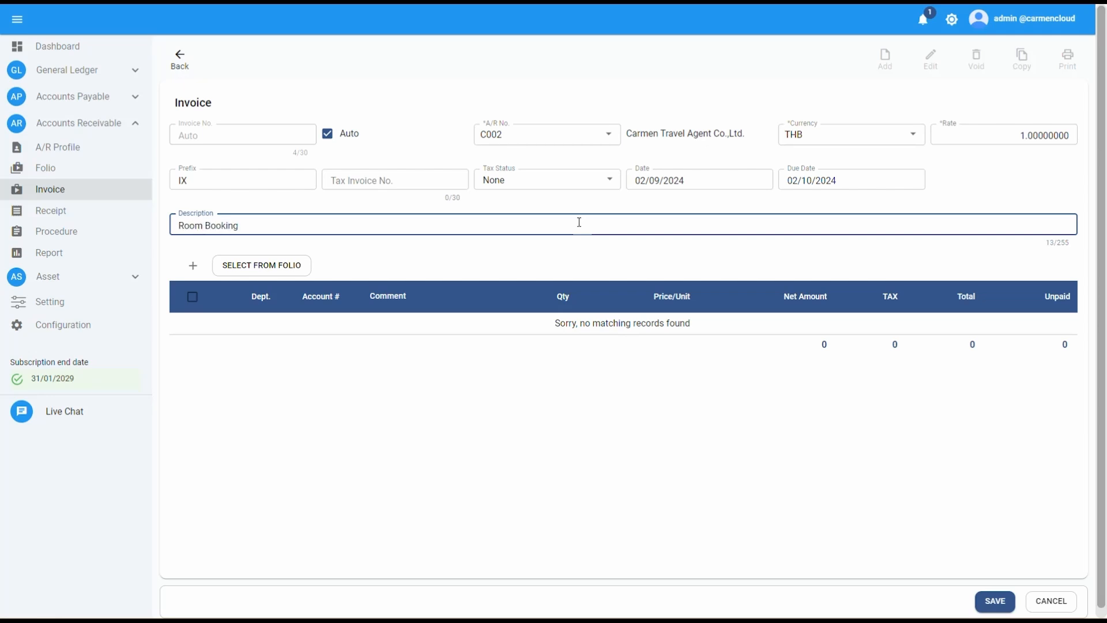
pyautogui.write('for 1 Night with 2 Rooms')
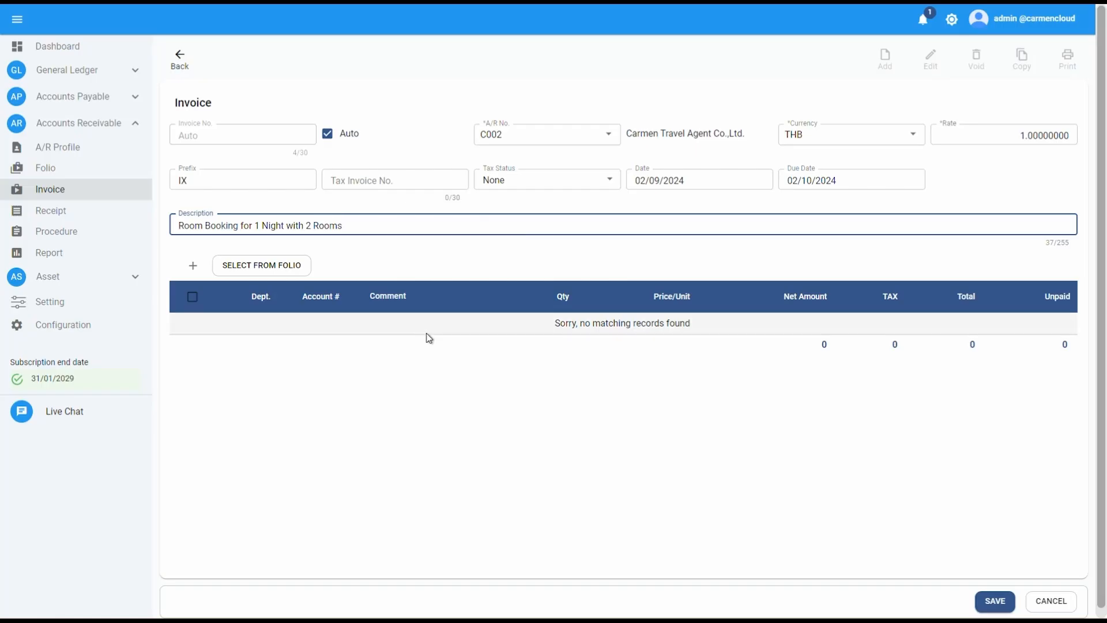
# Step: Add an invoice line with the comment "Room Revenue for 1 Night with Room A"
pyautogui.click(194, 271)
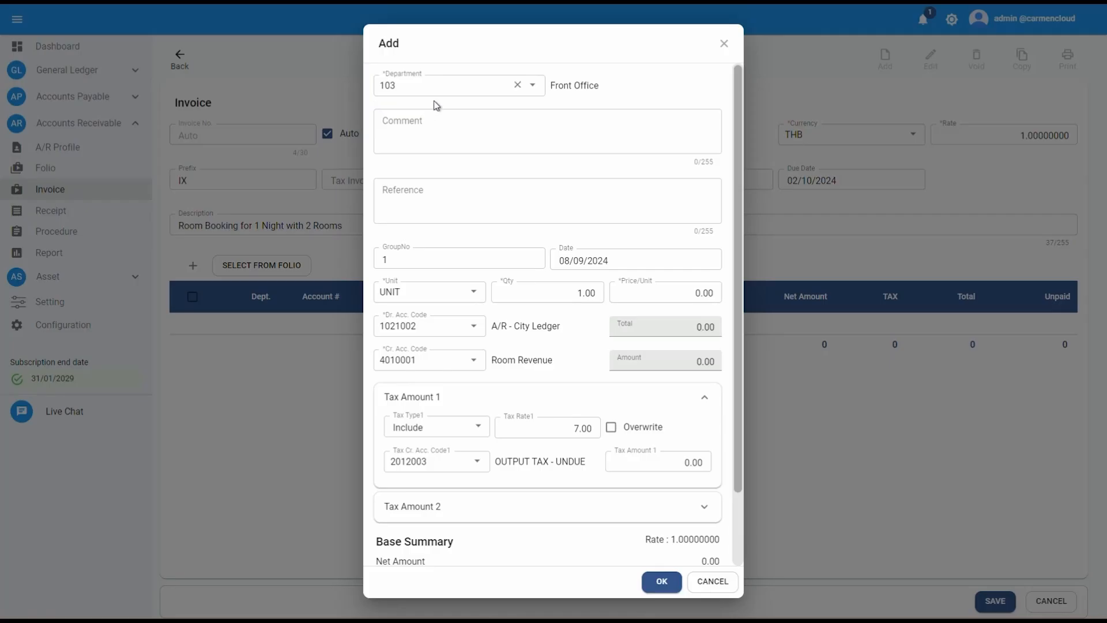
pyautogui.click(430, 118)
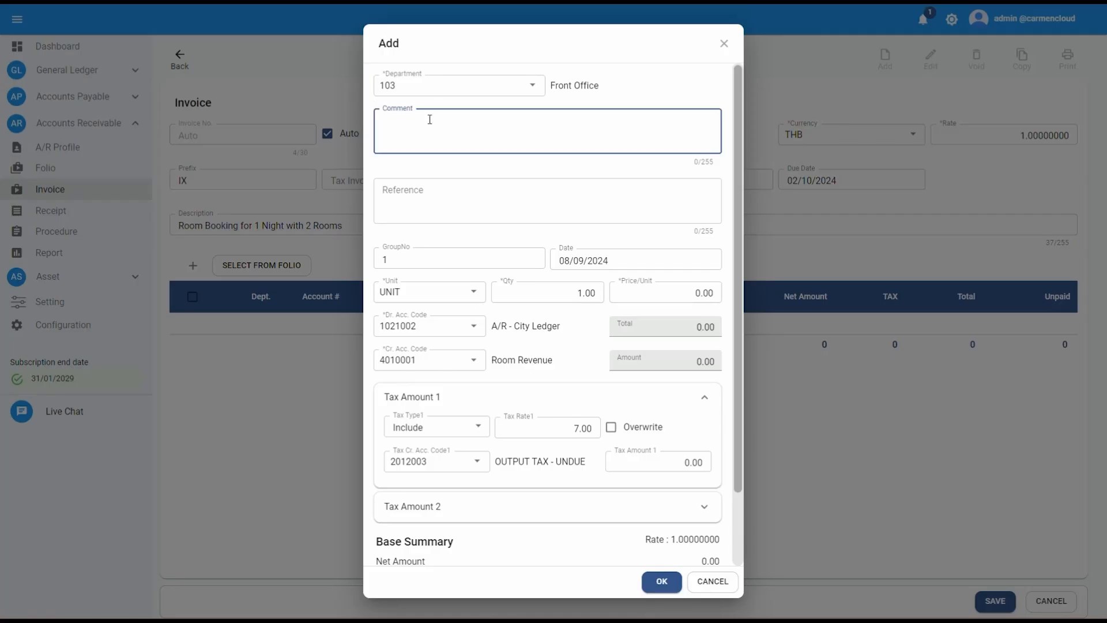
pyautogui.write('Room Revenue for 1 Night')
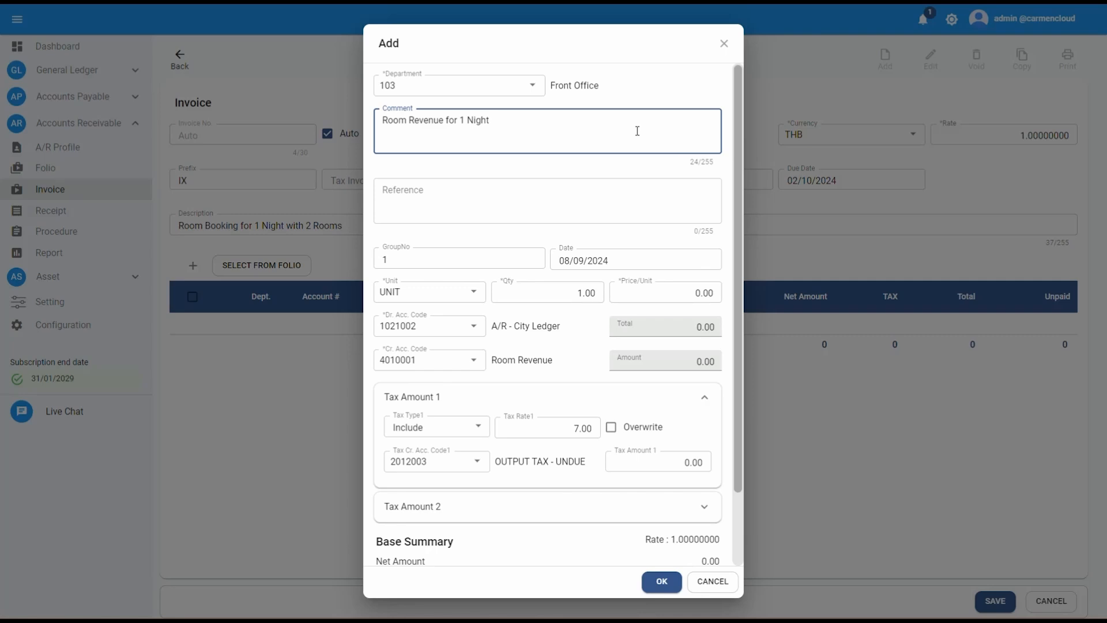
pyautogui.write(' with Room A')
# Step: Set the line's date to 30/08/2024 and its price per unit to 3000
pyautogui.click(601, 264)
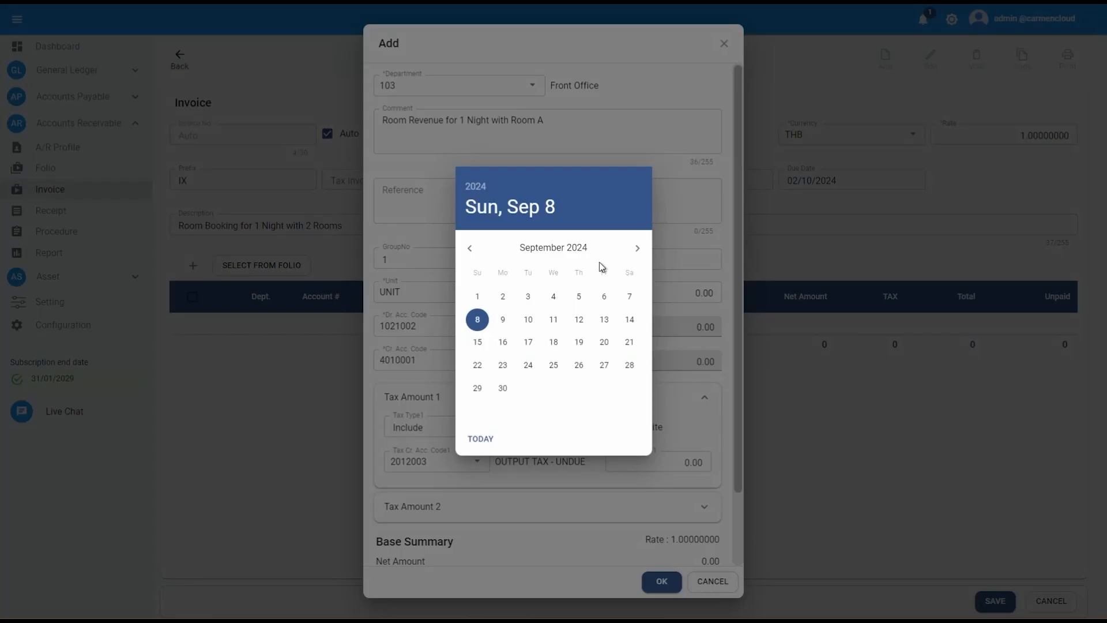
pyautogui.click(469, 248)
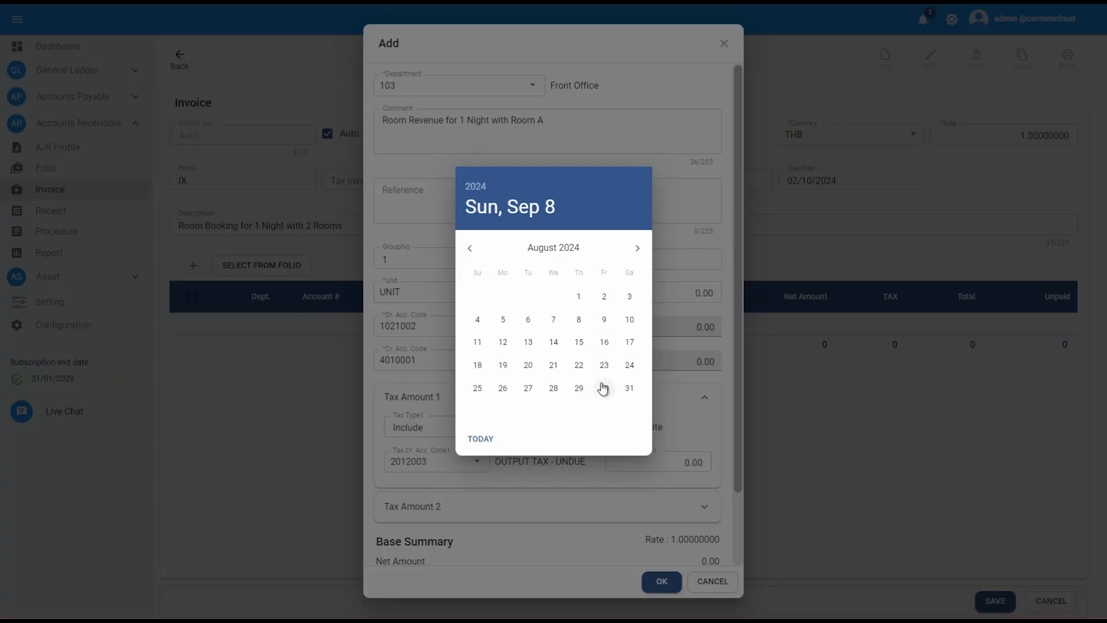
pyautogui.click(603, 388)
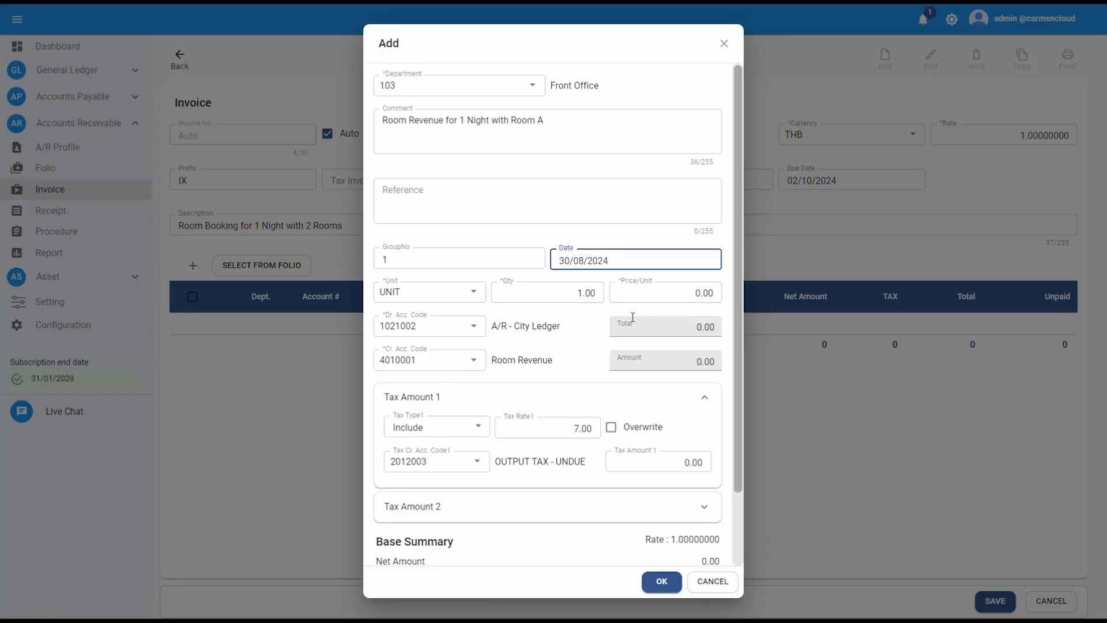
pyautogui.click(681, 295)
pyautogui.write('3000')
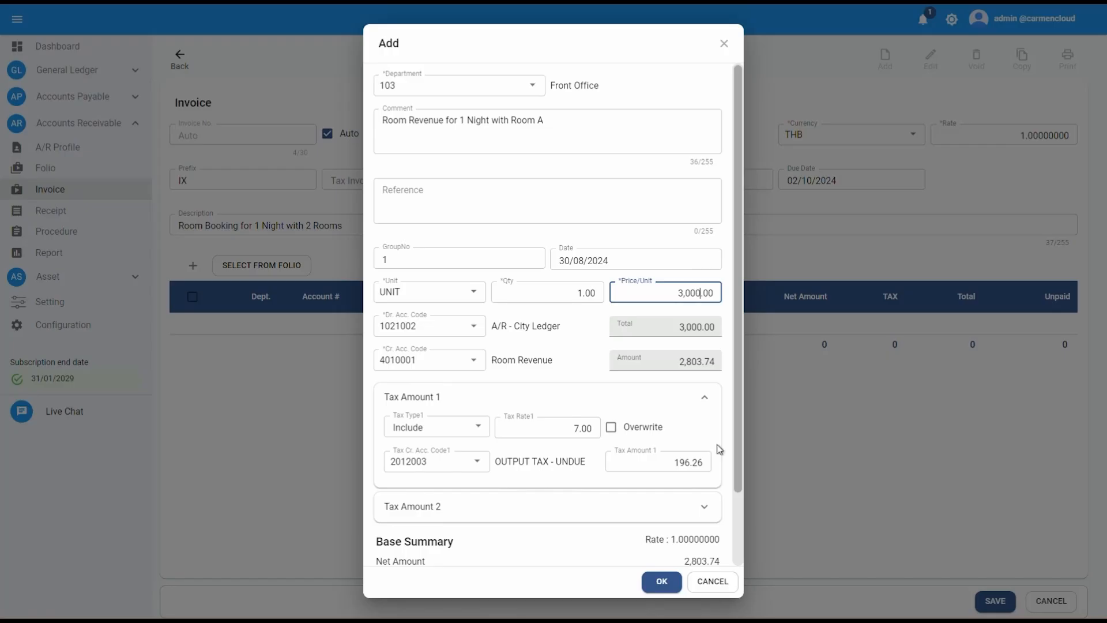
# Step: Overwrite the line's tax amount to 196.25 and confirm the line
pyautogui.click(612, 429)
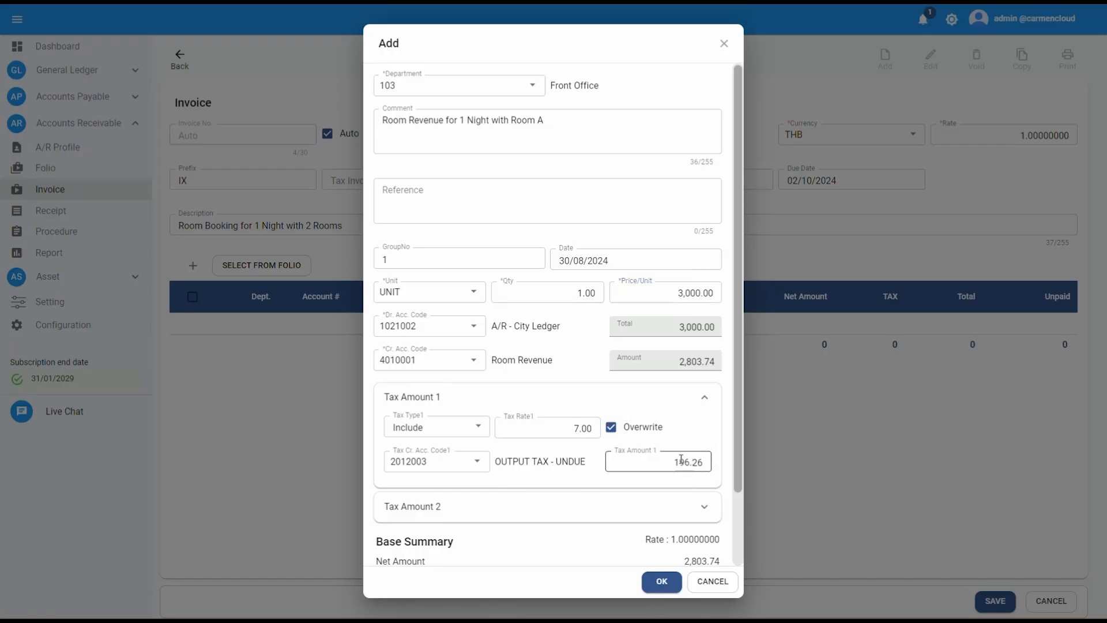
pyautogui.press('BackSpace')
pyautogui.write('5')
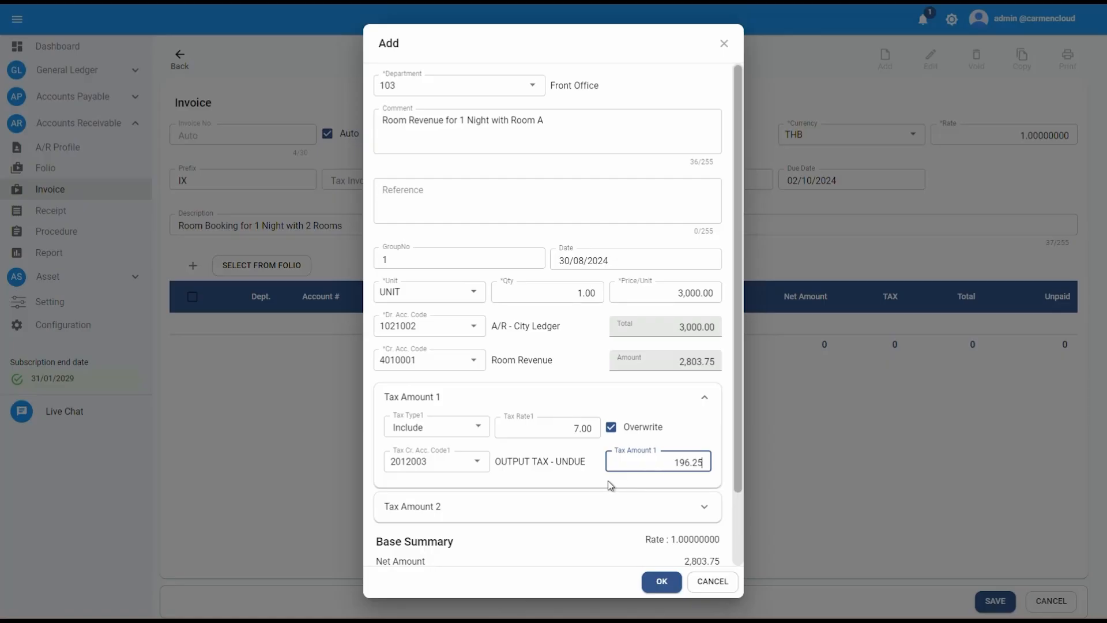
pyautogui.scroll(-2, 730, 458)
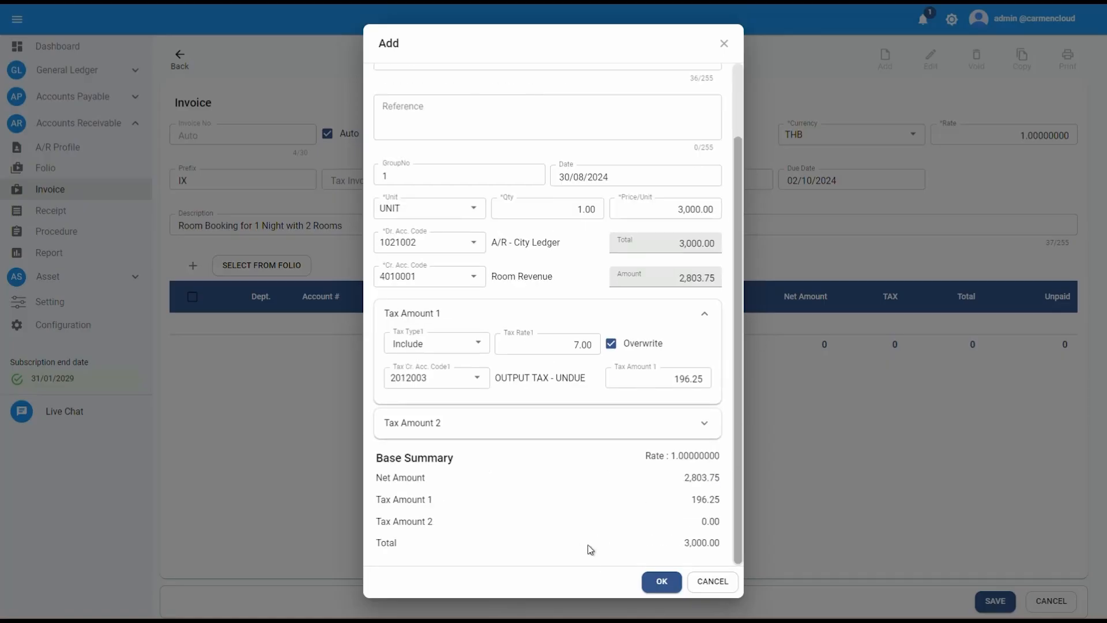
pyautogui.click(662, 581)
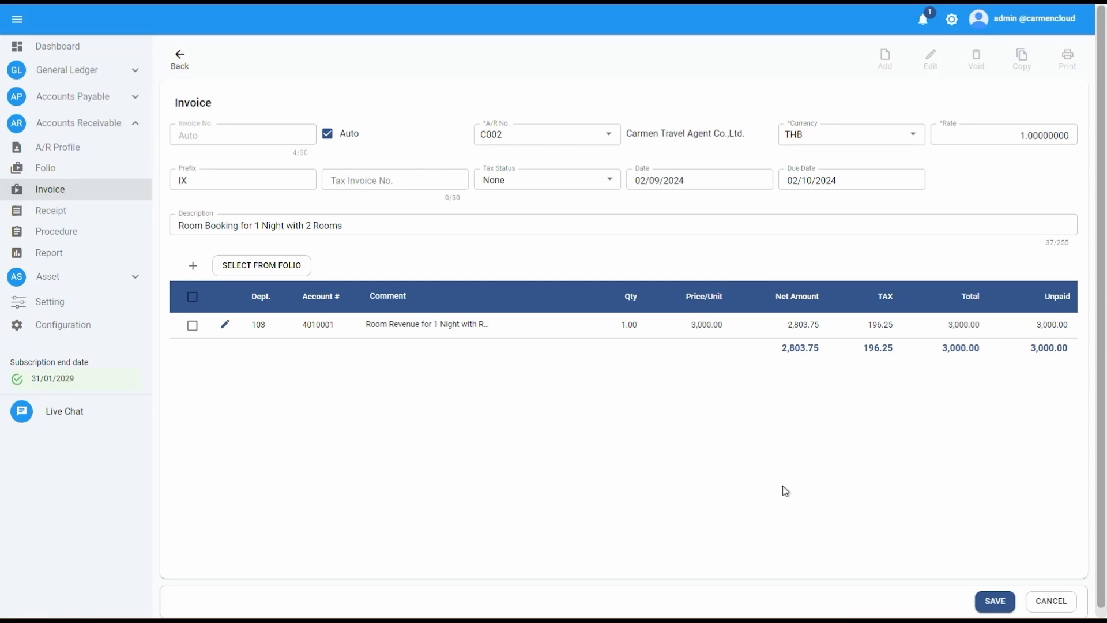
# Step: Add a second line with the comment "Room Booking for 1 Night with Room B"
pyautogui.click(194, 266)
pyautogui.click(457, 123)
pyautogui.write('Room Booking for 1 Night with Room B')
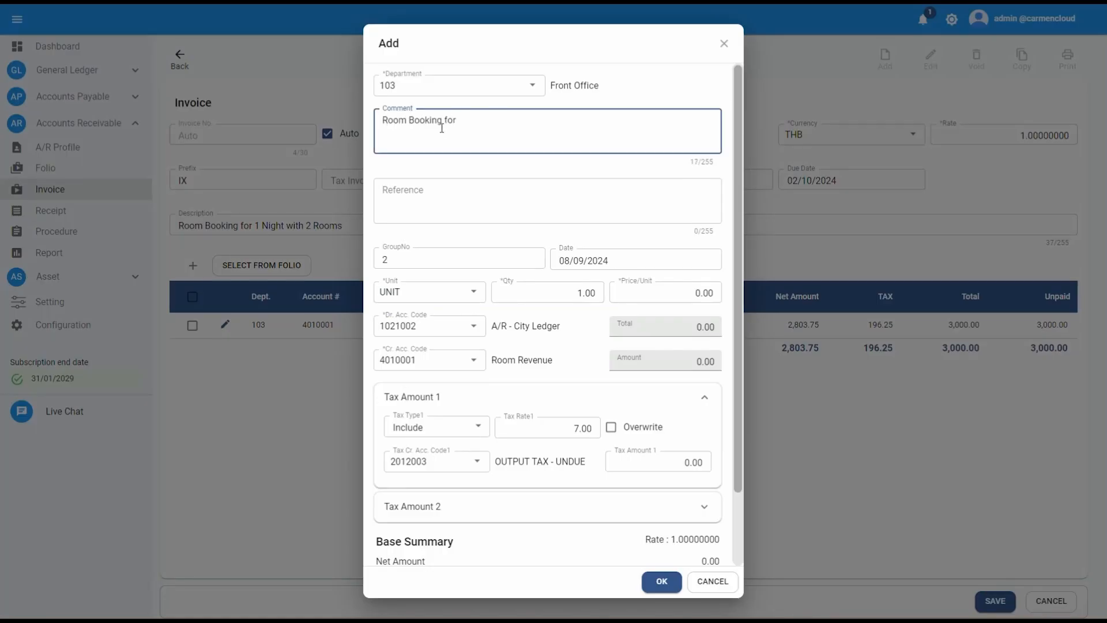
# Step: Set the second line's date to 30/08/2024 and price per unit to 3000, then confirm it
pyautogui.click(617, 259)
pyautogui.moveTo(618, 259); pyautogui.dragTo(473, 283)
pyautogui.write('30/08/2024')
pyautogui.click(650, 293)
pyautogui.write('3000')
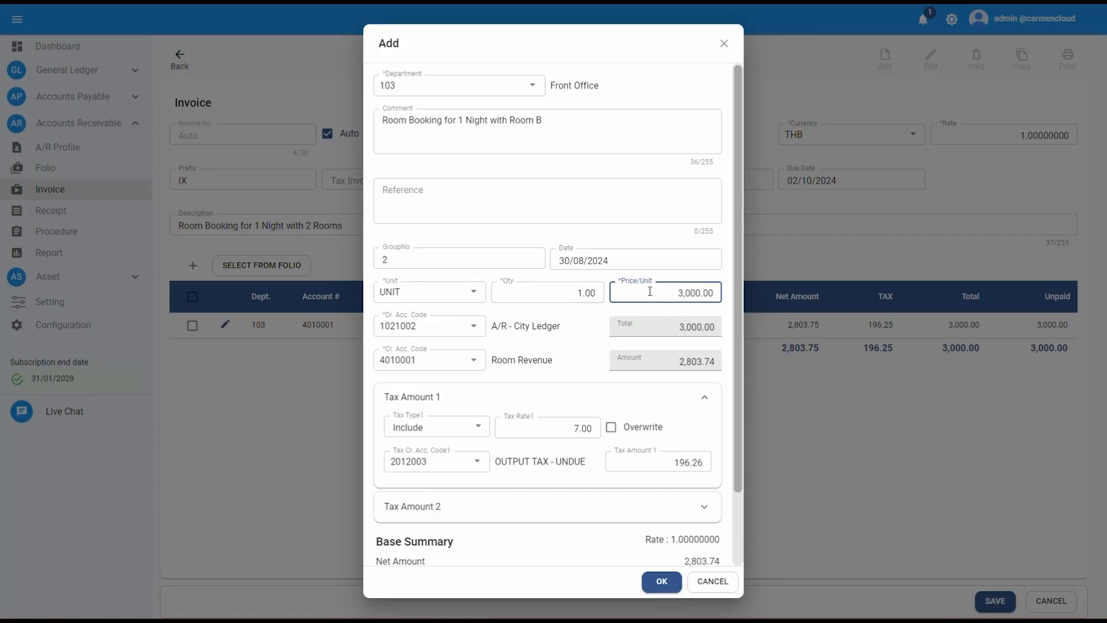
pyautogui.moveTo(739, 416); pyautogui.dragTo(738, 502)
pyautogui.click(663, 582)
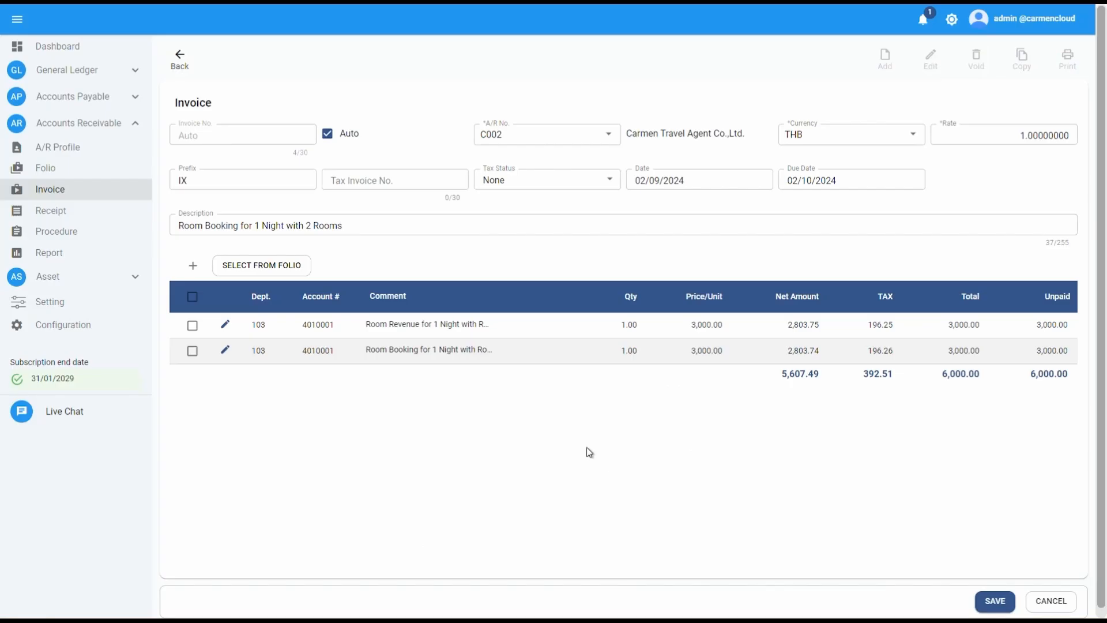
# Step: Save the invoice and acknowledge the success dialog
pyautogui.click(1010, 611)
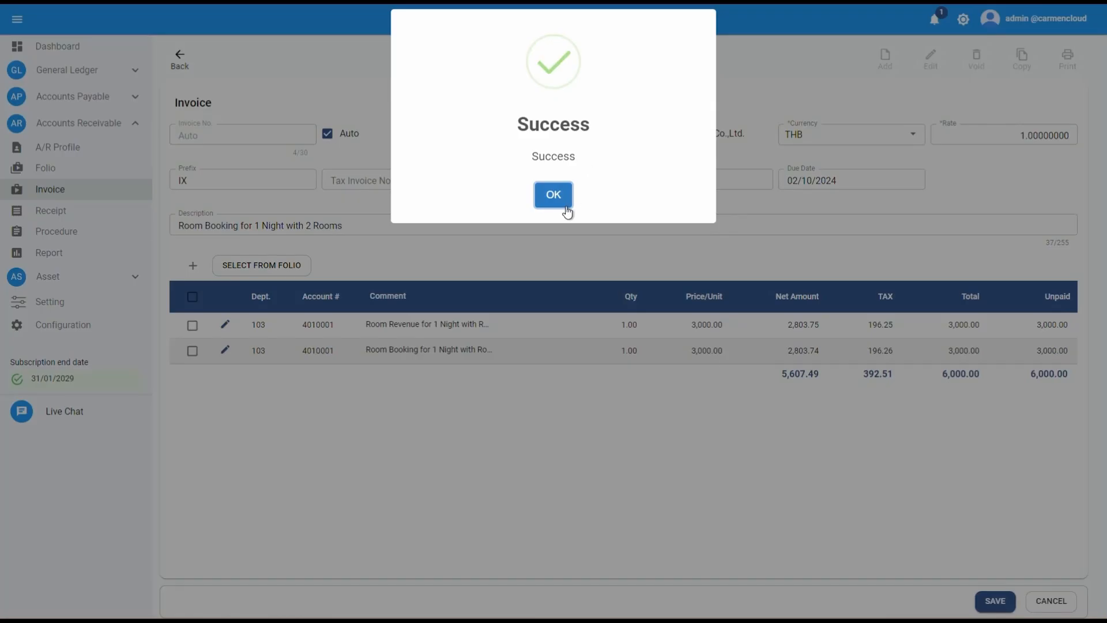
pyautogui.click(554, 194)
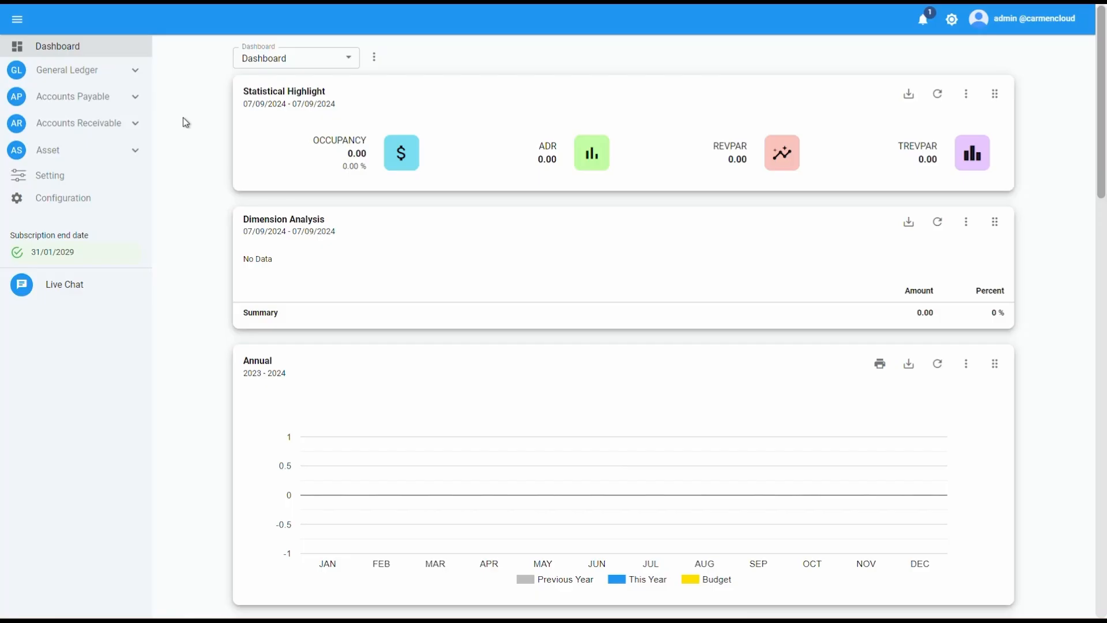
# Step: Open invoice 24090002 from the A/R invoice list and make a copy of it
pyautogui.click(137, 126)
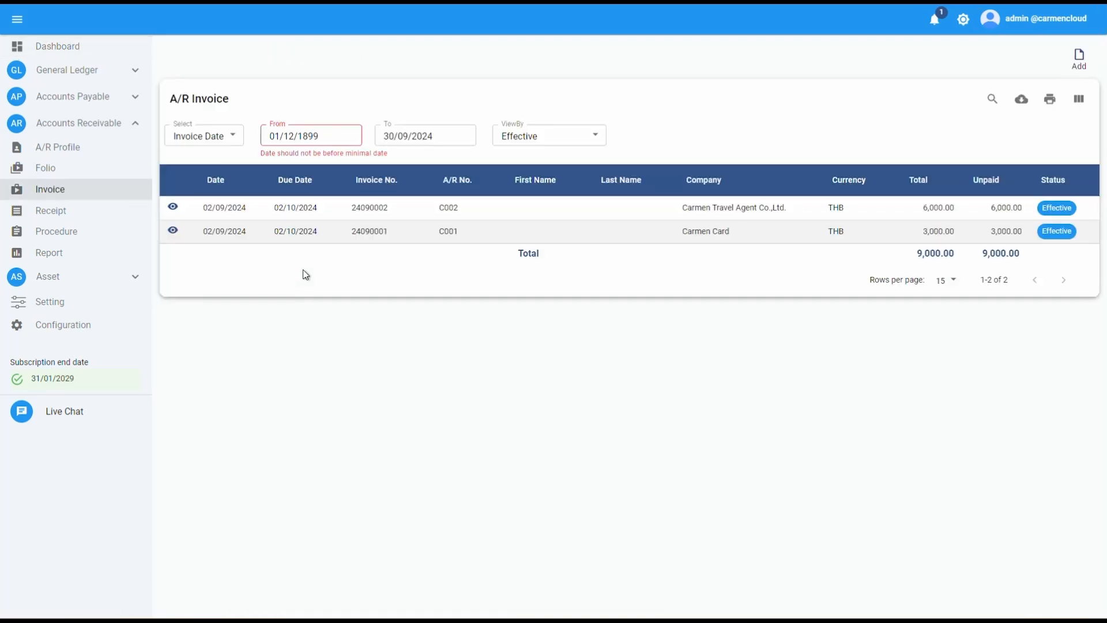
pyautogui.click(173, 208)
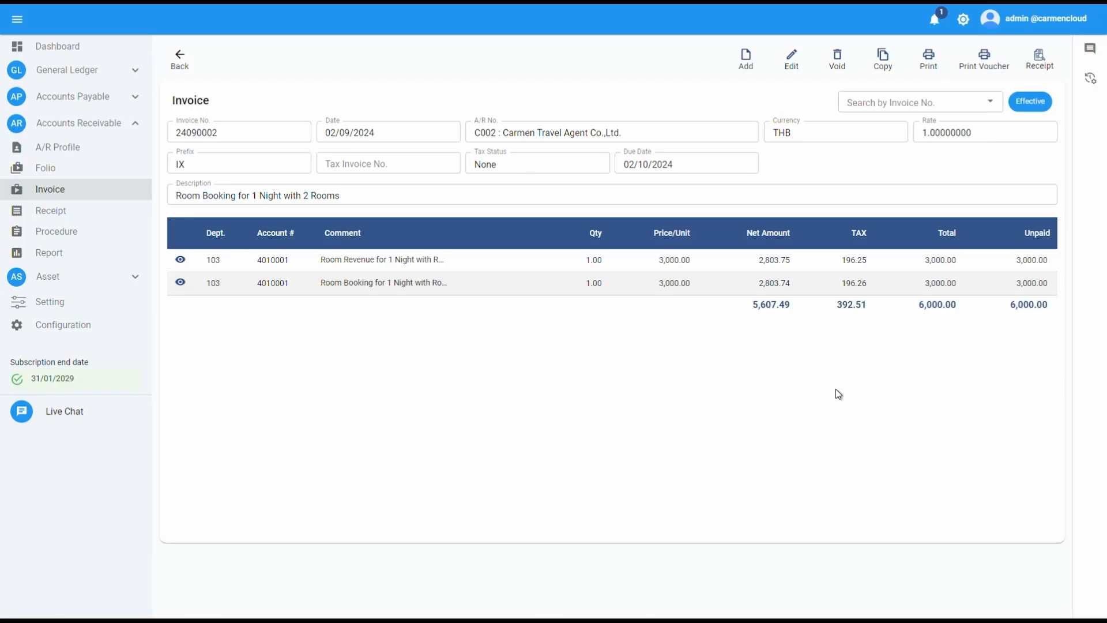
pyautogui.click(900, 74)
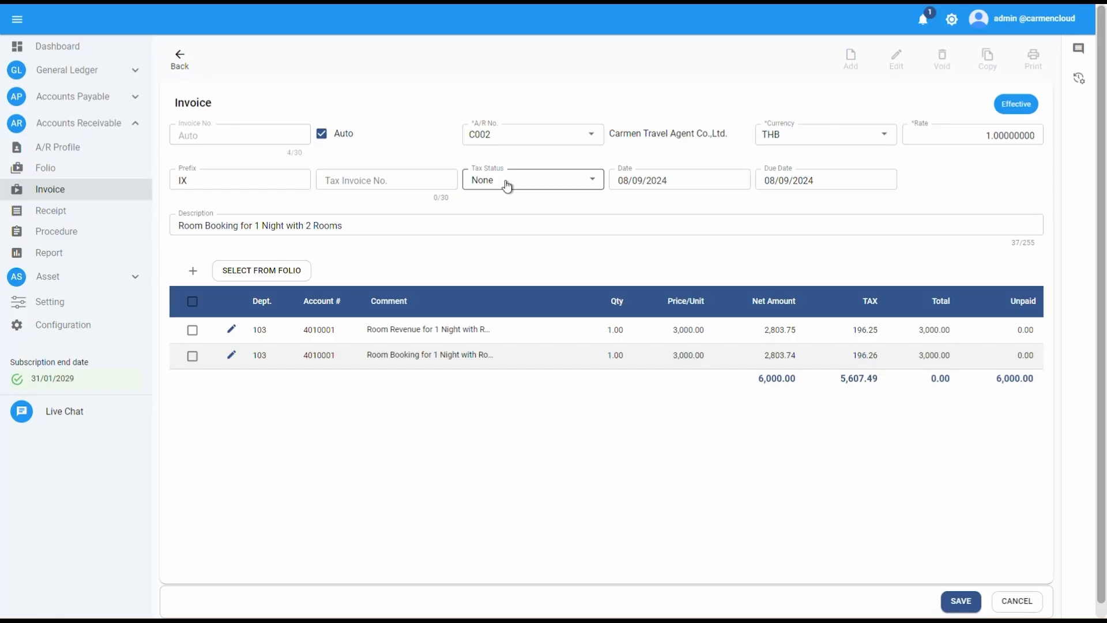
# Step: Set the copied invoice's date to 03/09/2024 and append "on 31 Aug 2024" to its description
pyautogui.click(654, 183)
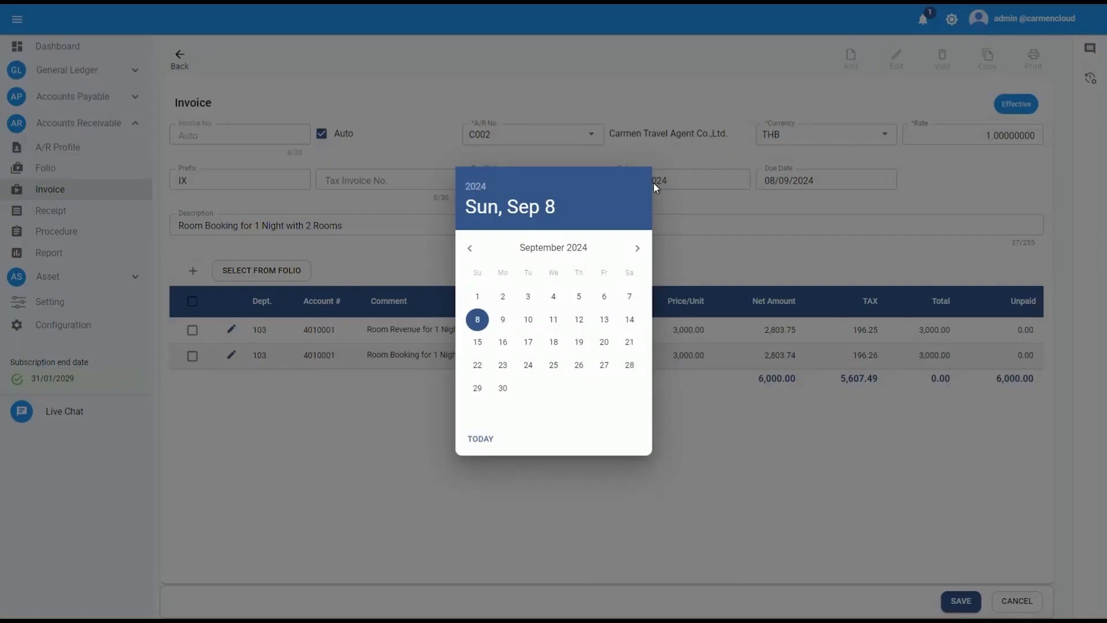
pyautogui.click(528, 297)
pyautogui.click(312, 226)
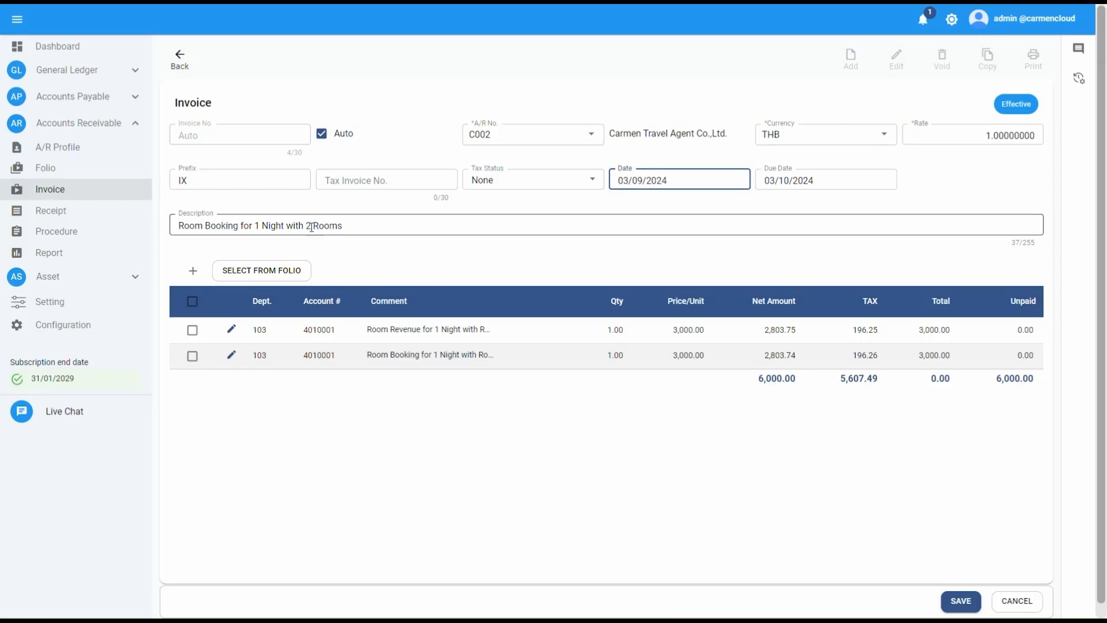
pyautogui.click(308, 227)
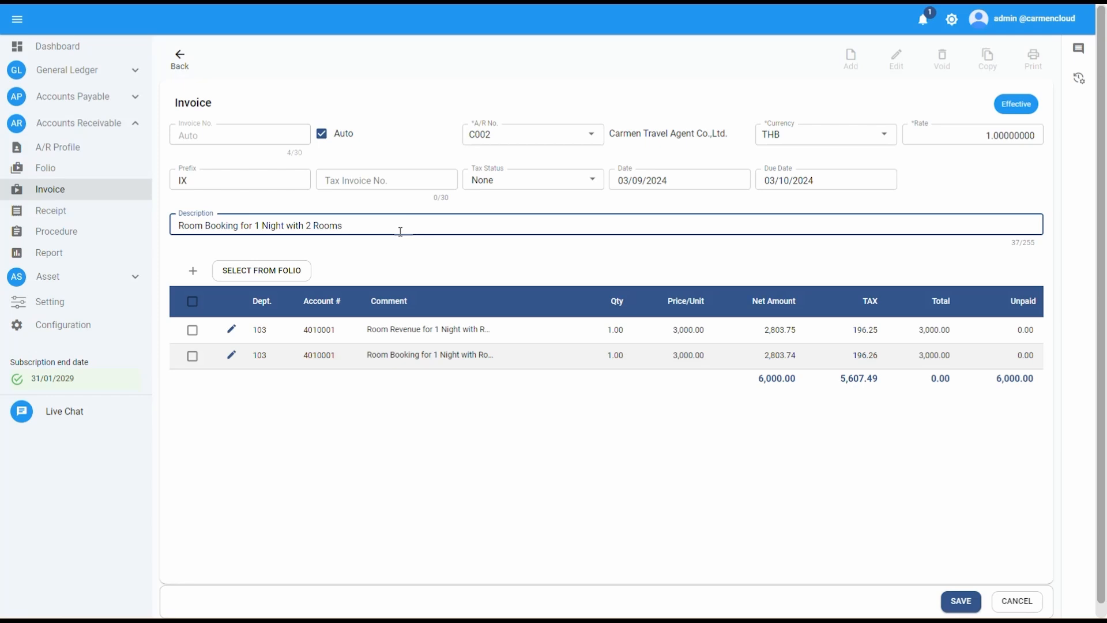
pyautogui.write('on 31 Aug 2024')
pyautogui.click(537, 407)
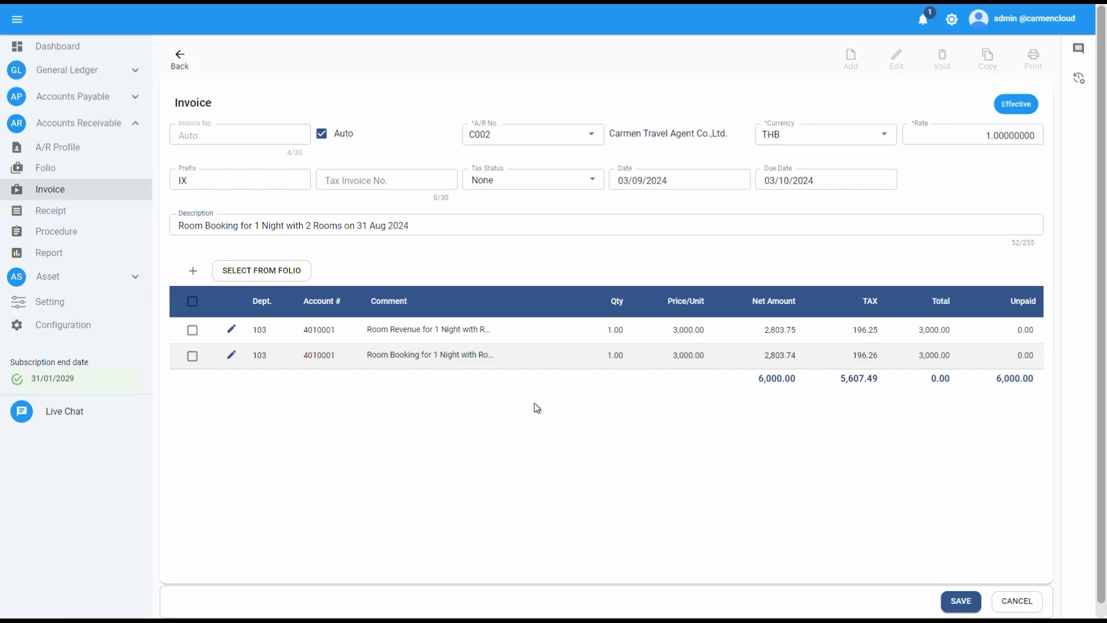
# Step: Edit the first invoice line: set its date to 31/08/2024 and append "on 31 Aug 2024" to its comment, then confirm
pyautogui.click(232, 331)
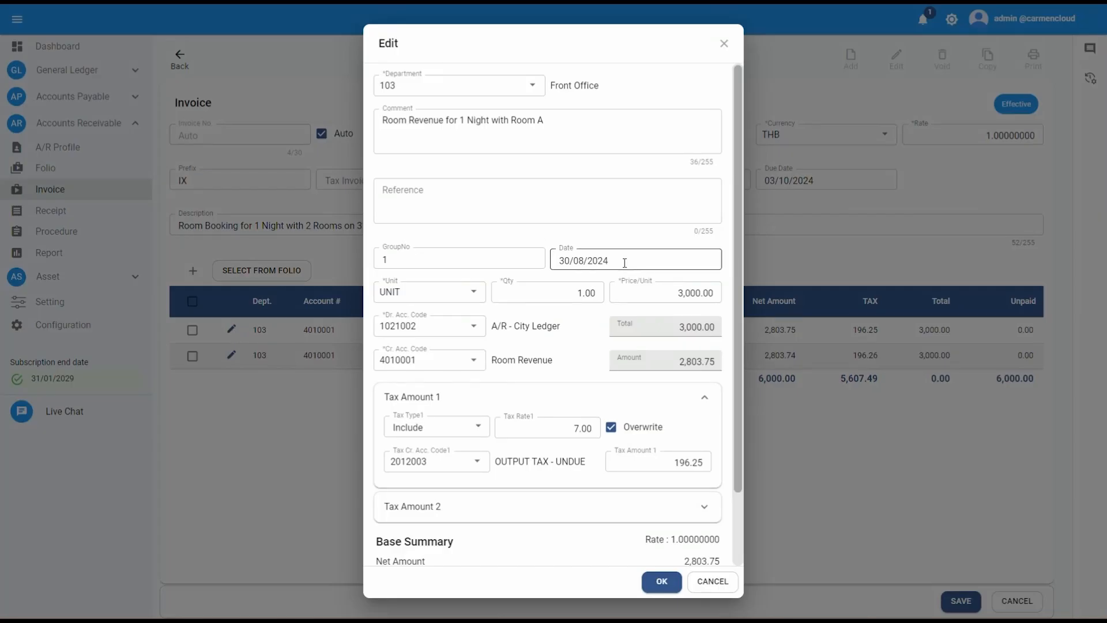
pyautogui.click(624, 263)
pyautogui.click(631, 388)
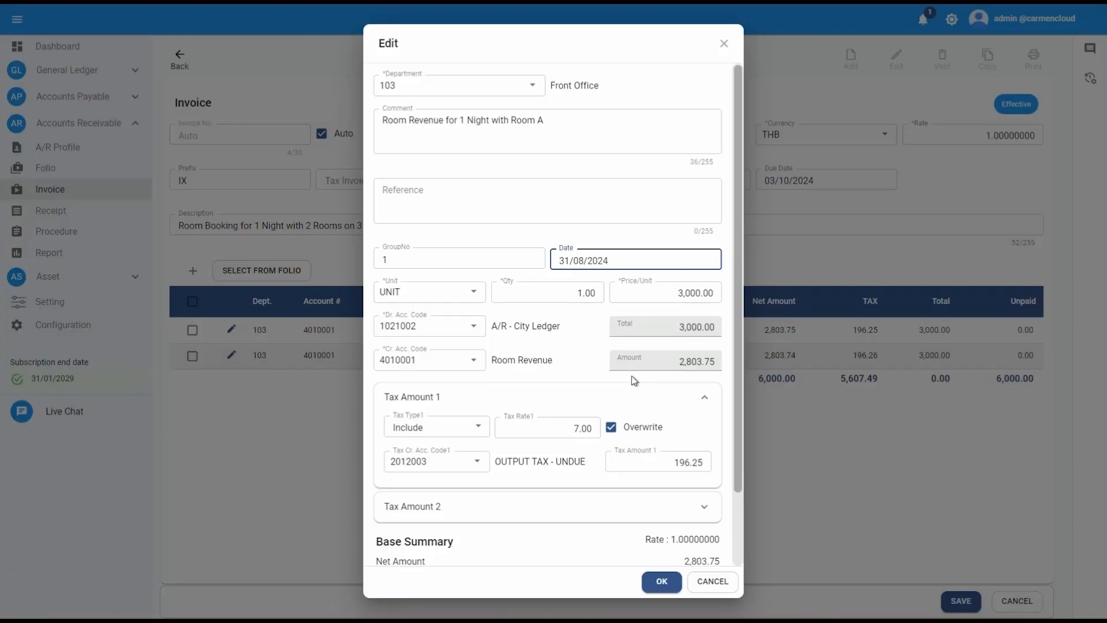
pyautogui.click(587, 121)
pyautogui.write('on')
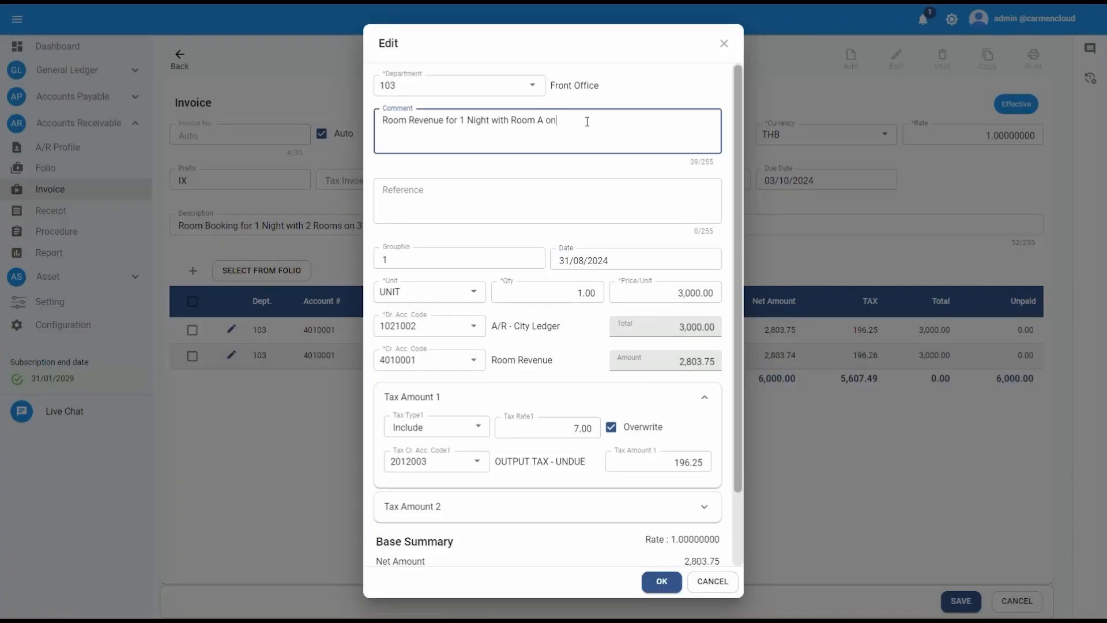
pyautogui.write(' 31 Aug 2024')
pyautogui.click(611, 167)
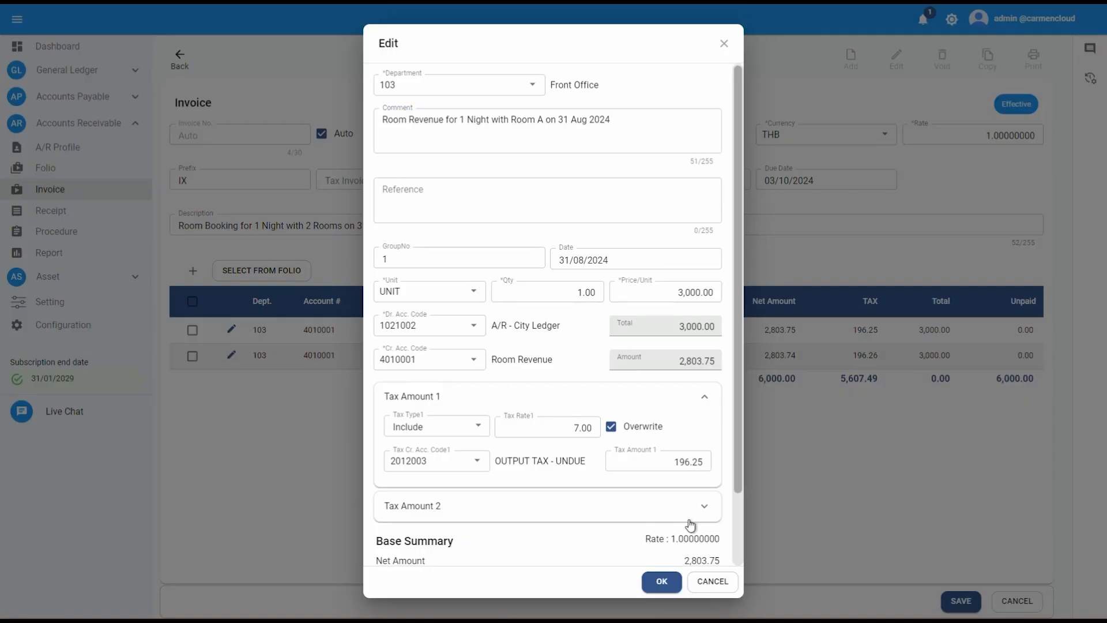
pyautogui.scroll(-3, 691, 525)
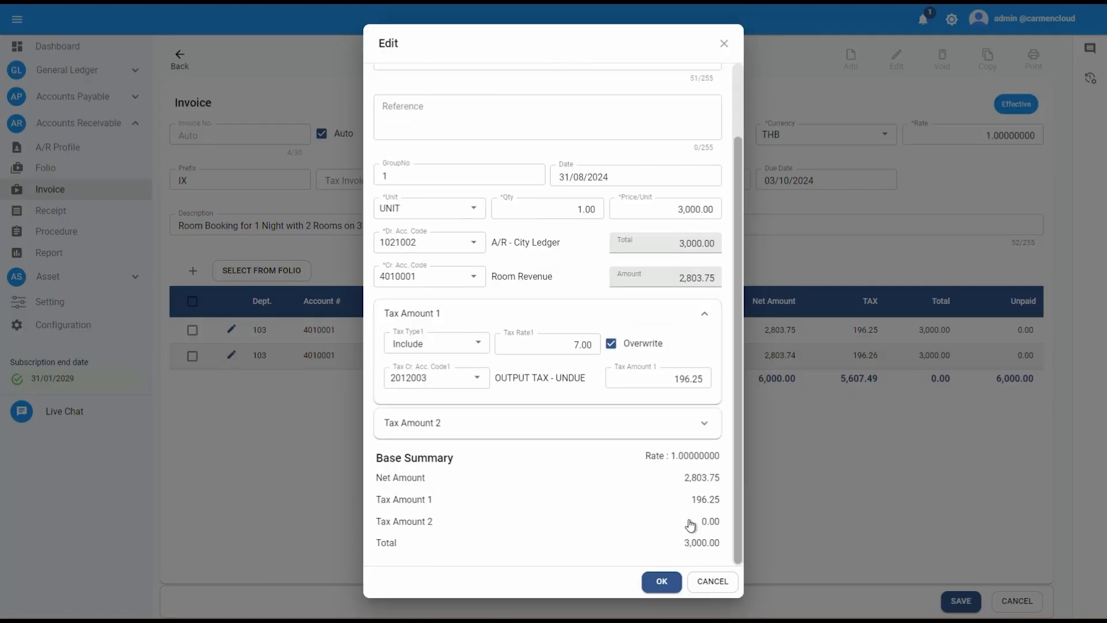
pyautogui.click(655, 583)
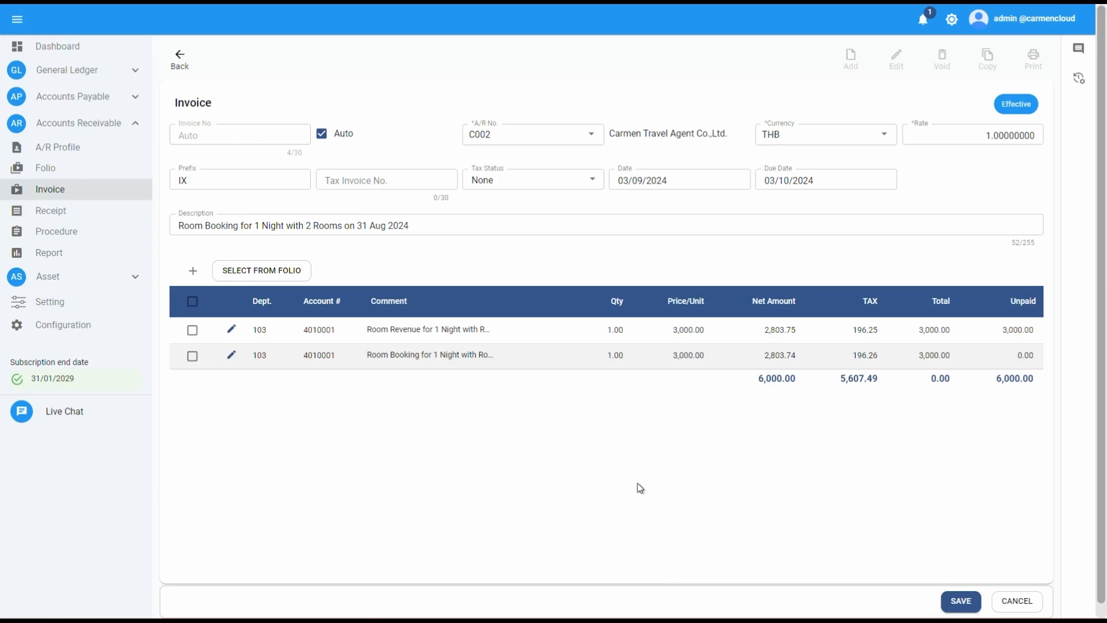
# Step: Edit the second invoice line: append "on 31 Aug 2024" to its comment and set its date to 31/08/2024, then confirm
pyautogui.click(232, 356)
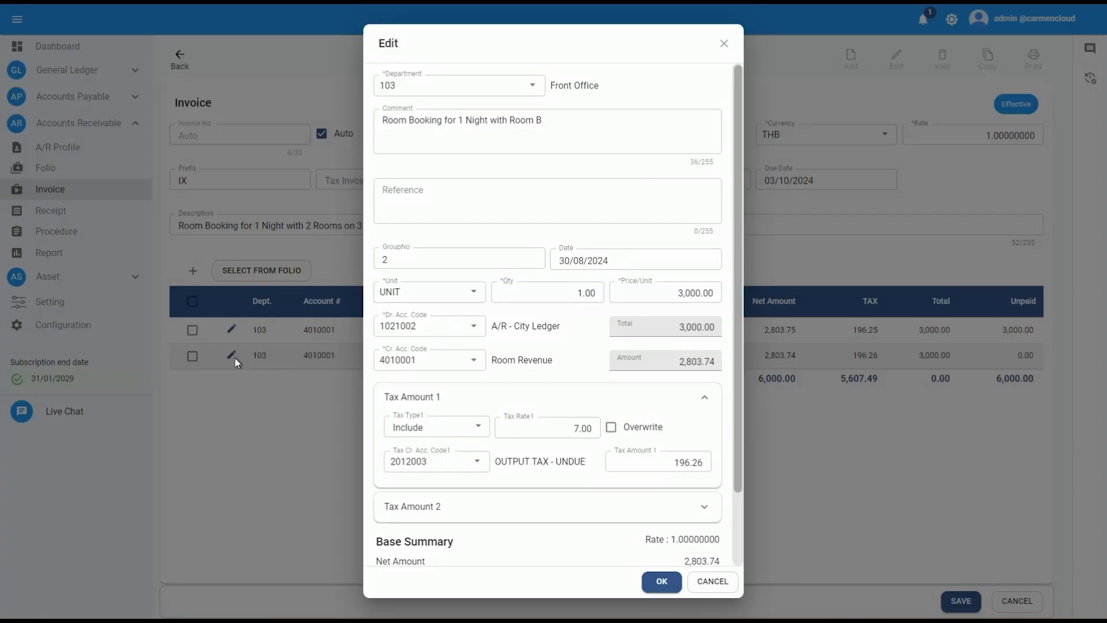
pyautogui.click(590, 114)
pyautogui.write('on 3')
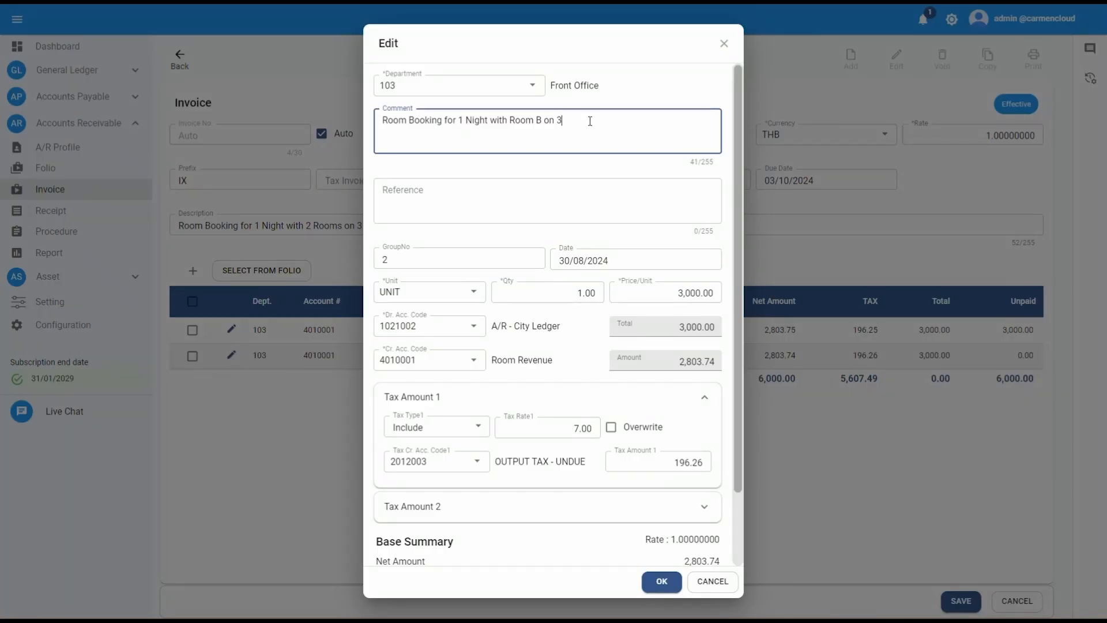
pyautogui.write('1 Aug 2024')
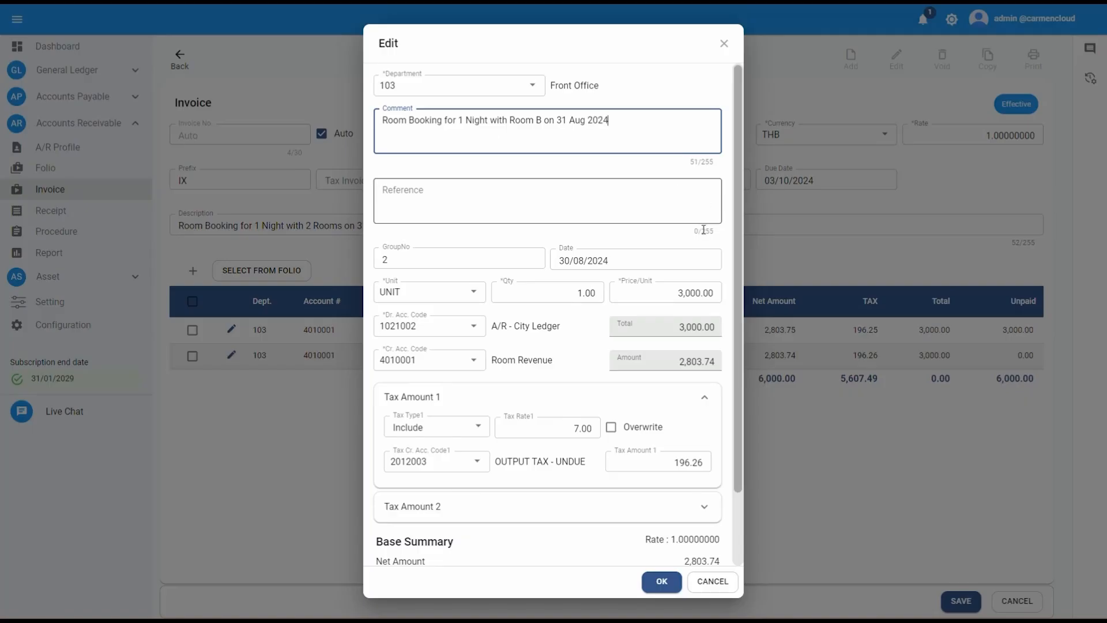
pyautogui.click(649, 262)
pyautogui.click(631, 392)
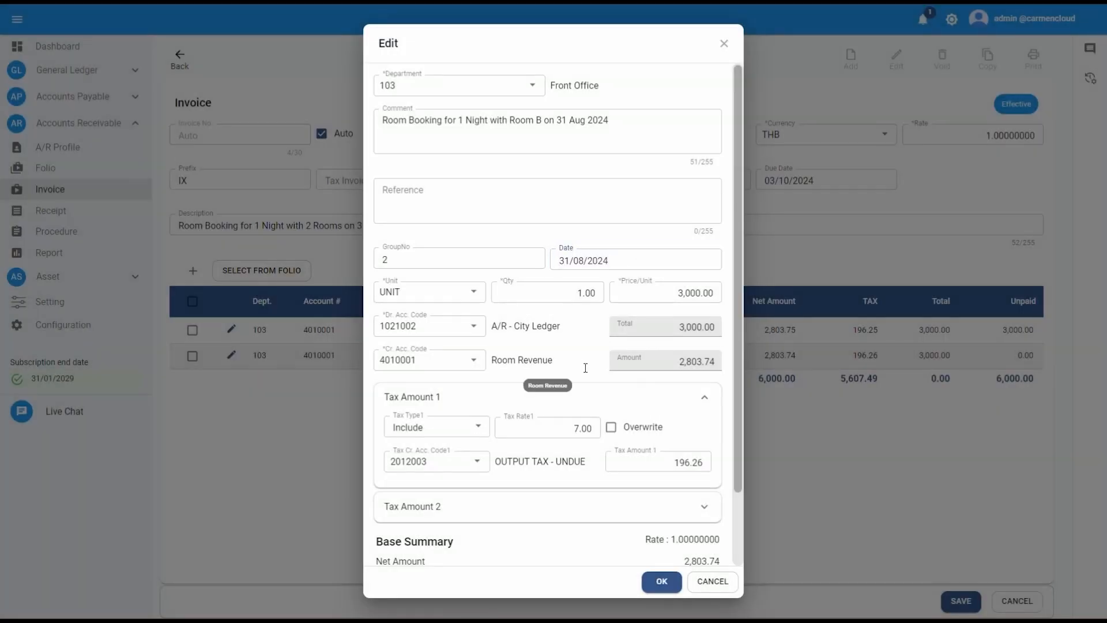
pyautogui.scroll(-3, 732, 496)
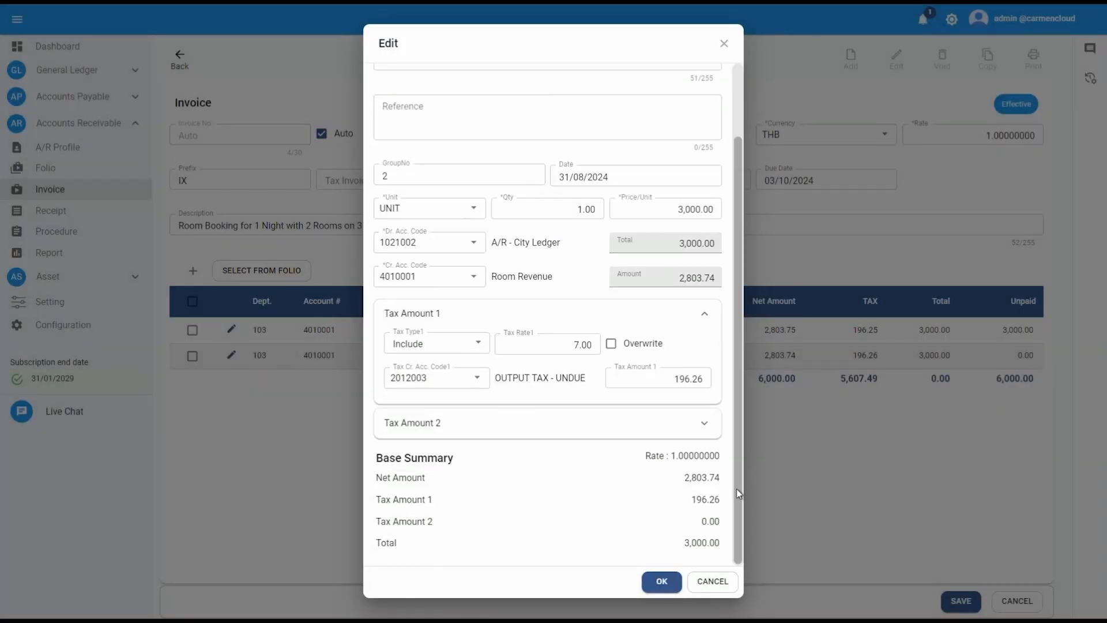
pyautogui.click(663, 582)
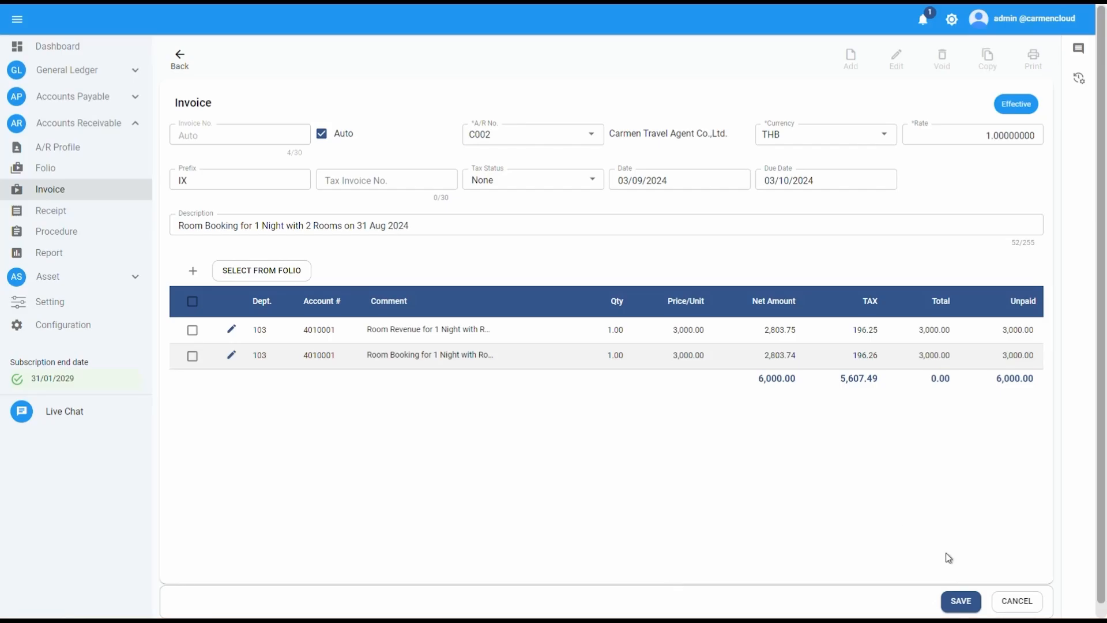
# Step: Save the copied invoice and acknowledge the success dialog
pyautogui.click(977, 610)
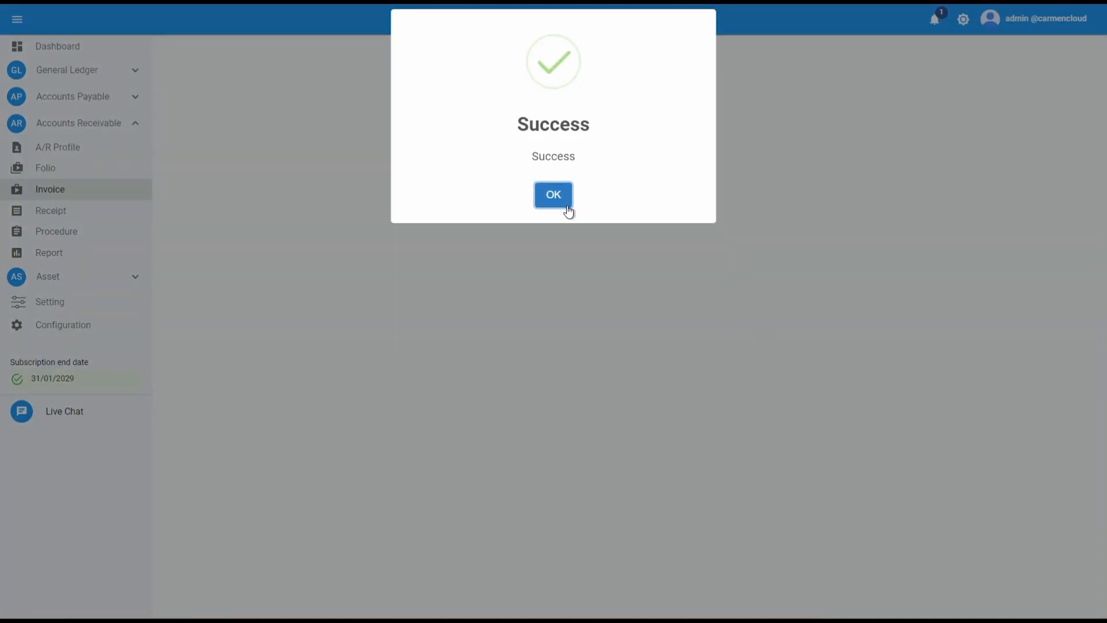
pyautogui.click(568, 211)
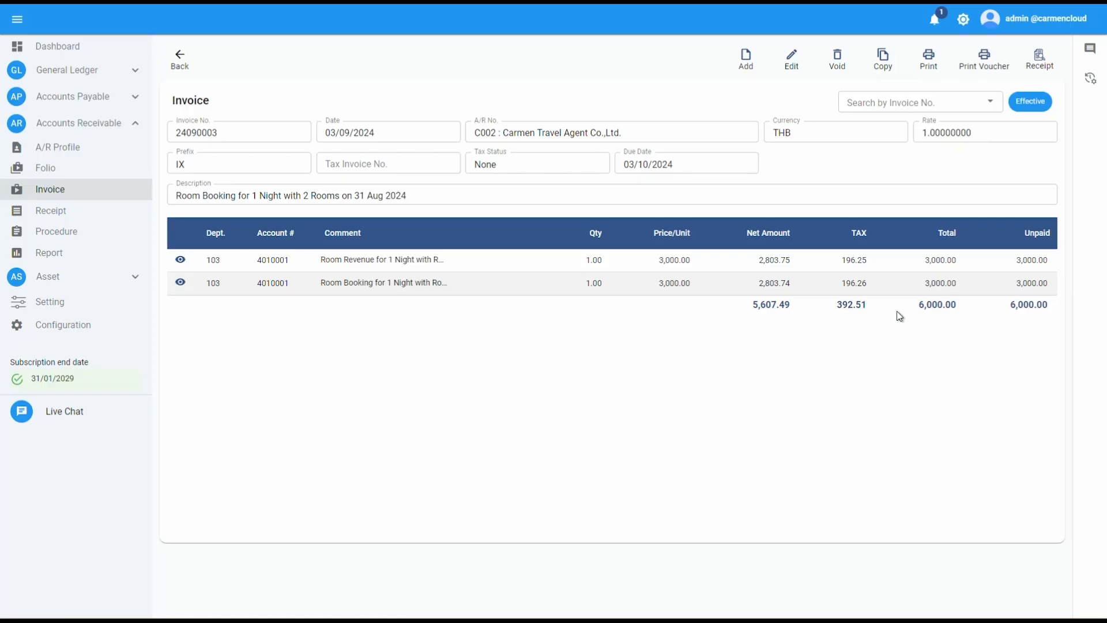